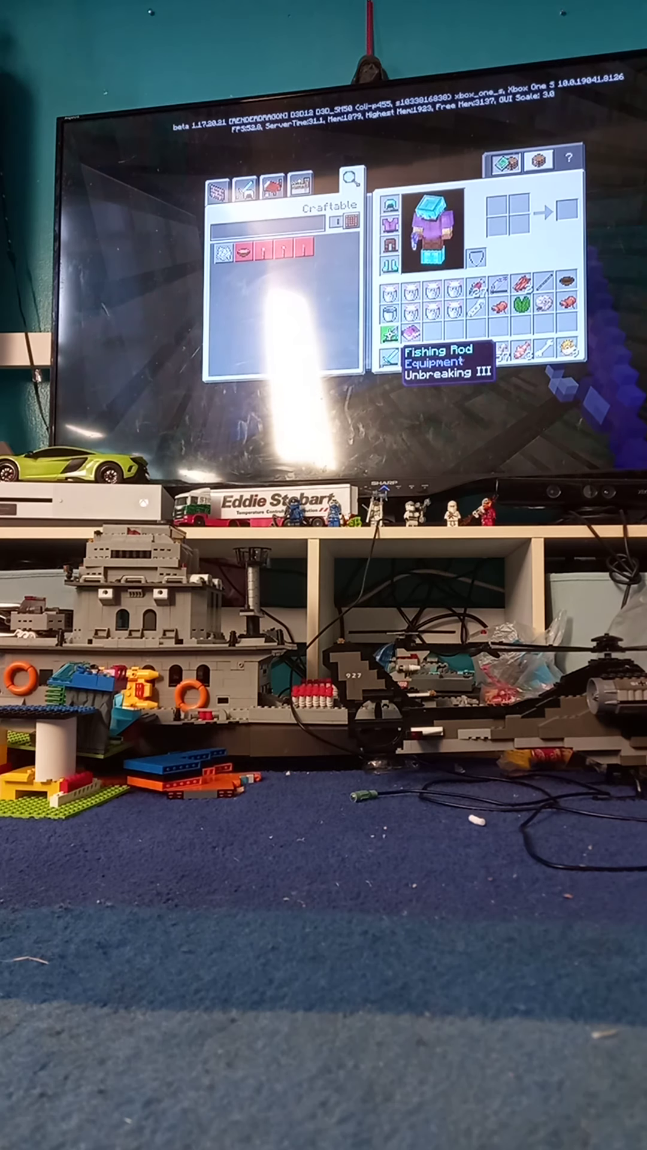
# - Close the inventory to return to first-person fishing over the pool
pyautogui.press('Escape')
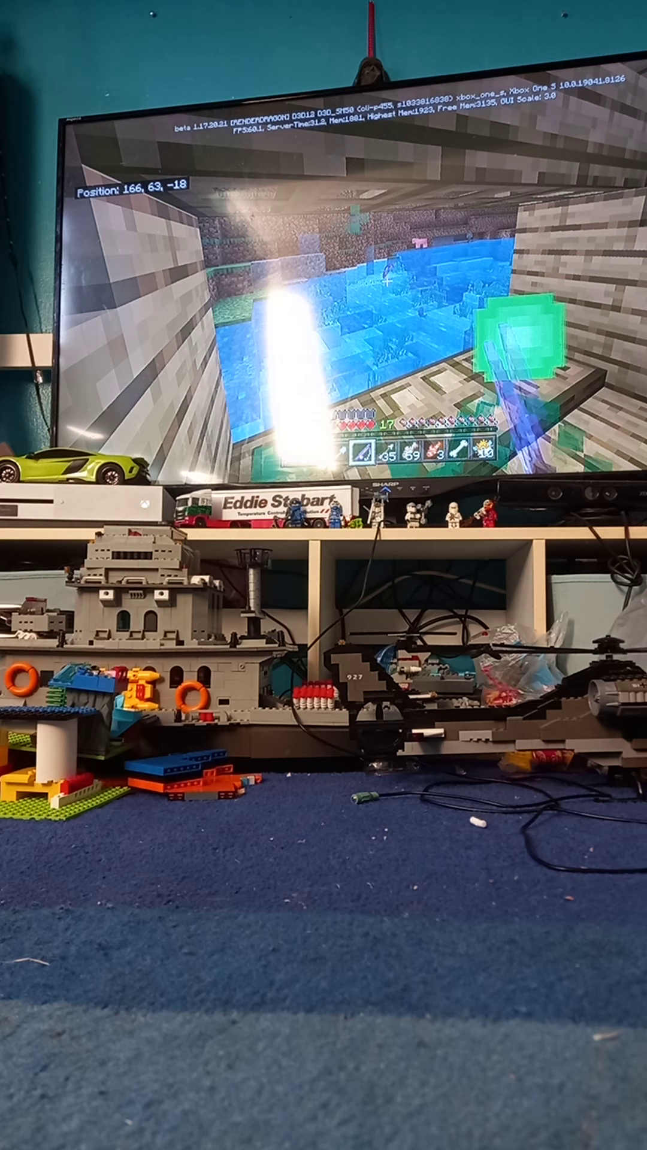
pyautogui.press('e')
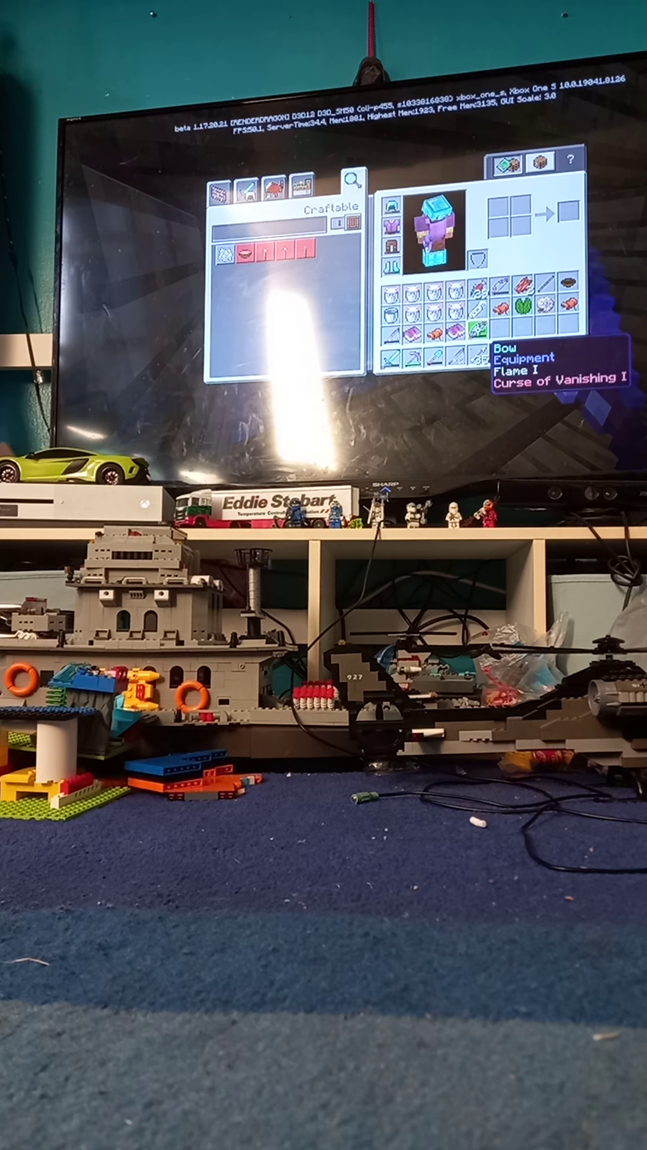
pyautogui.press('e')
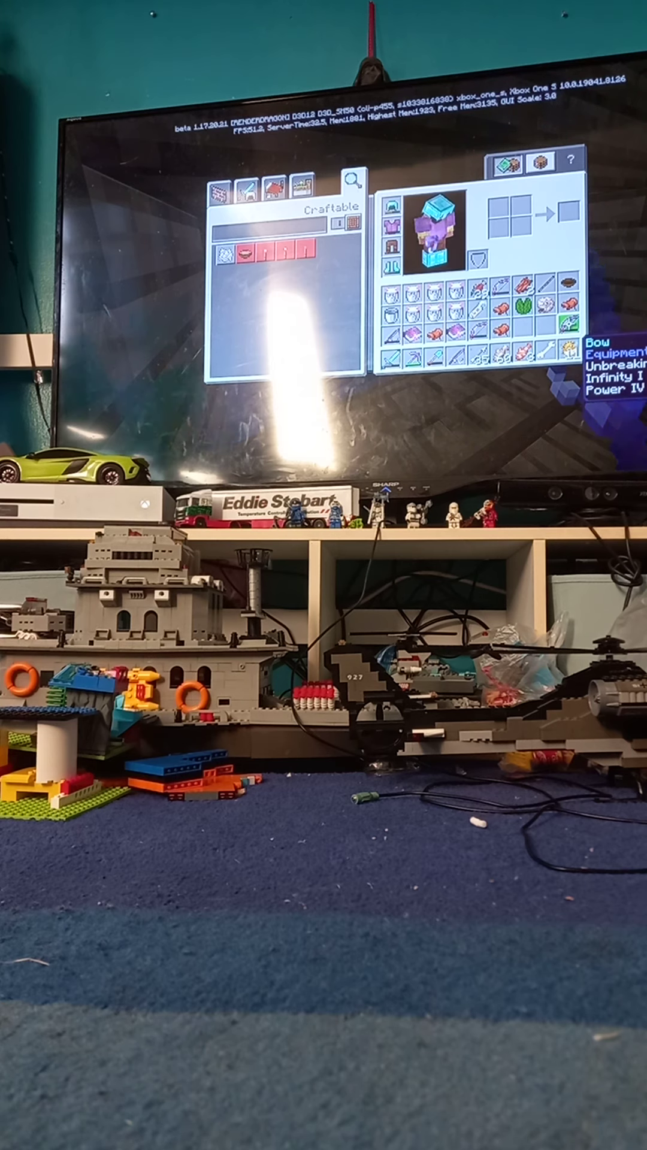
pyautogui.press('Escape')
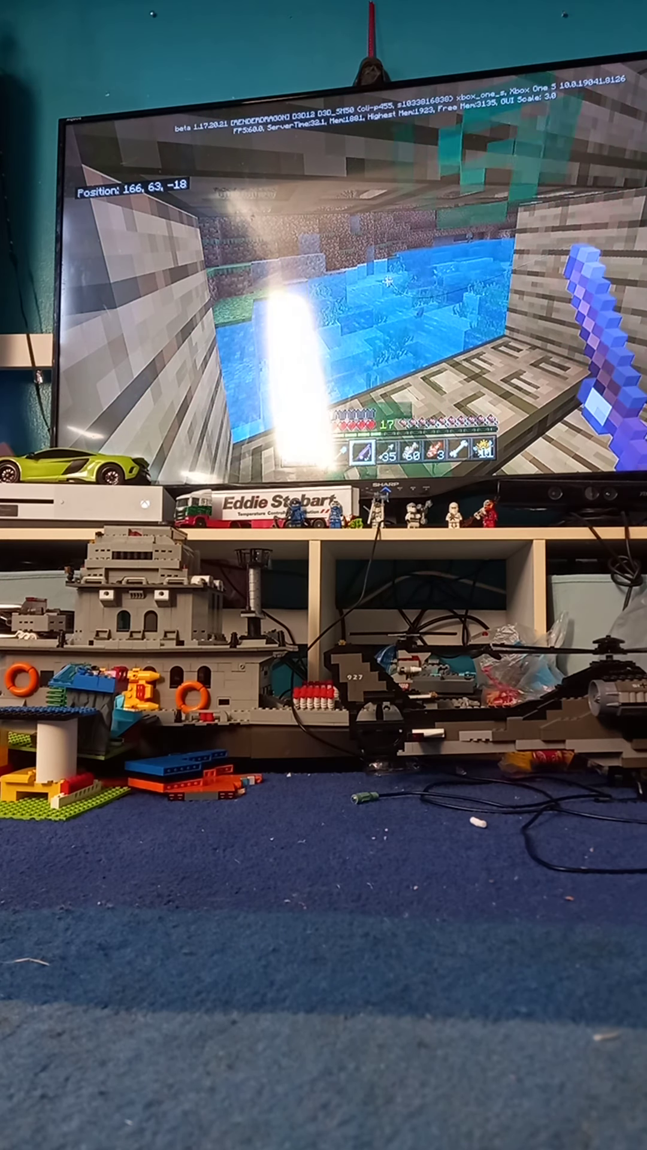
pyautogui.press('e')
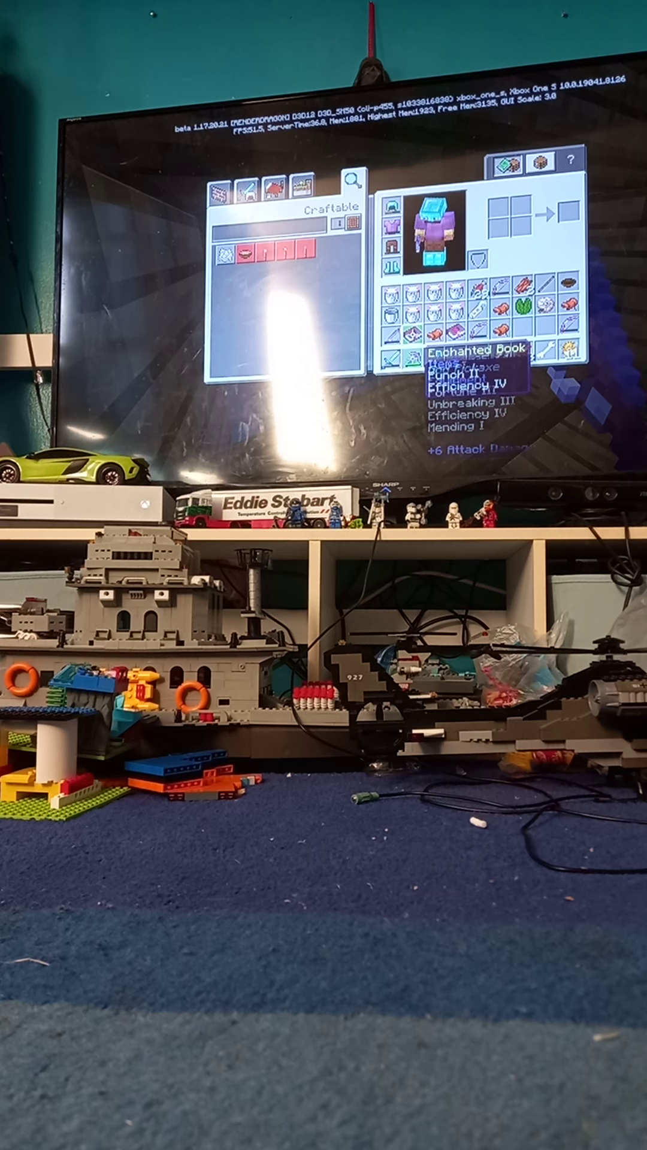
pyautogui.press('e')
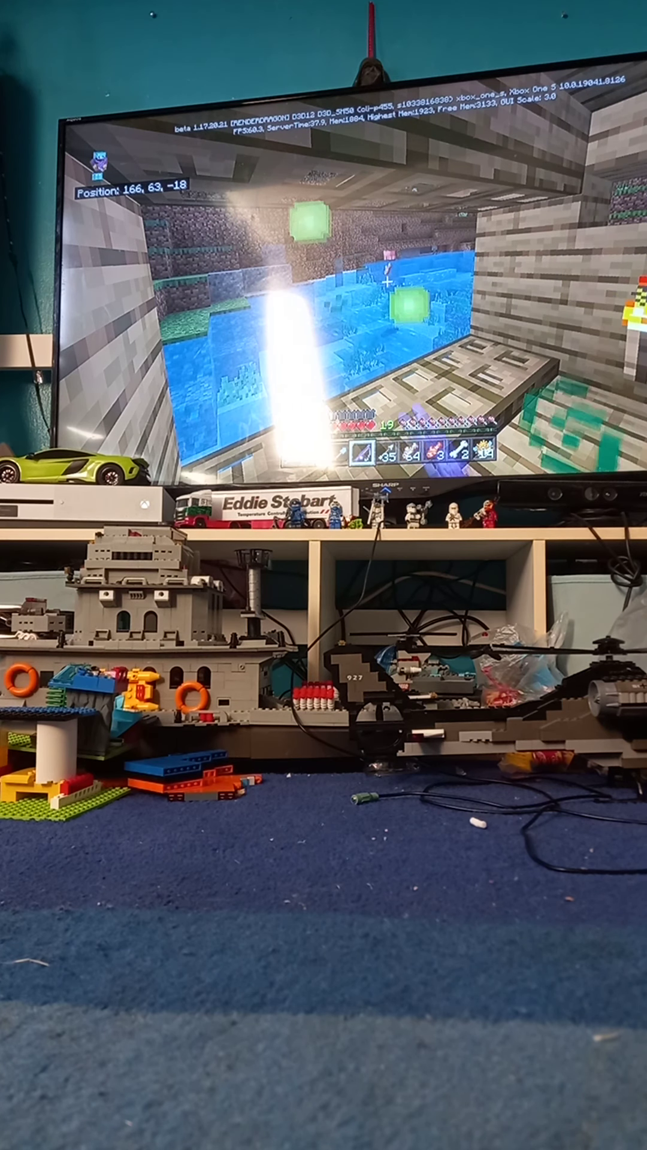
# - Pause the game and move down through the pause menu options
pyautogui.press('Escape')
pyautogui.press('Down')
pyautogui.press('Down')
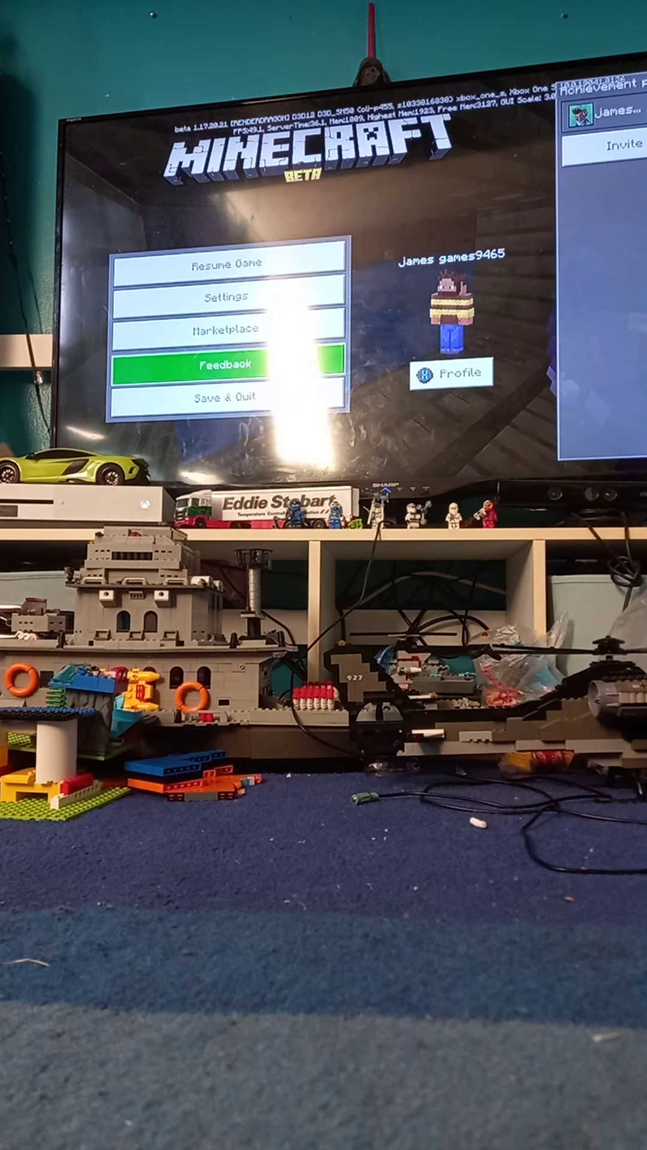